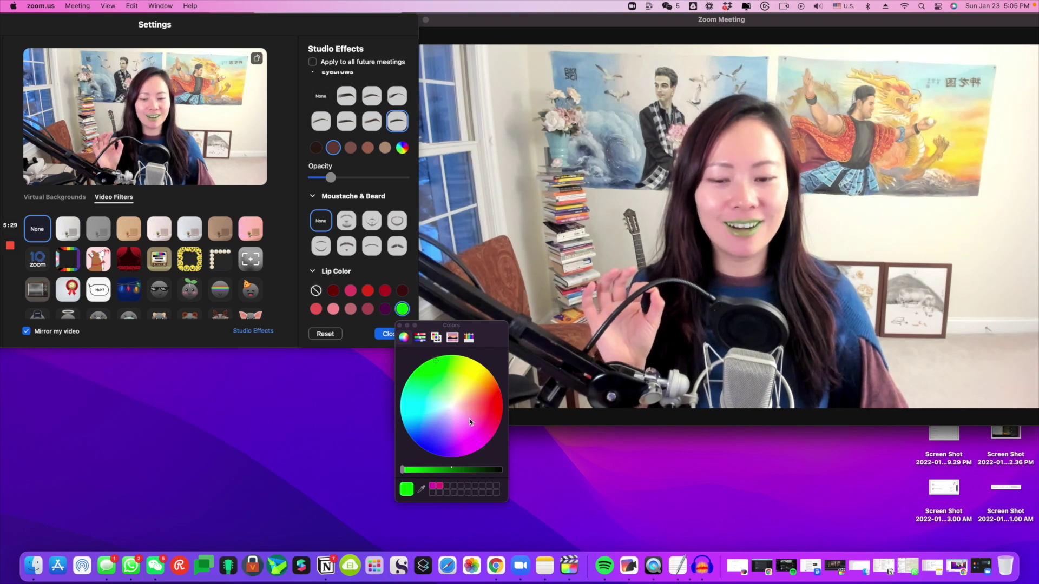
mouse_move(469, 418)
mouse_down()
mouse_move(493, 407)
mouse_move(470, 438)
mouse_up()
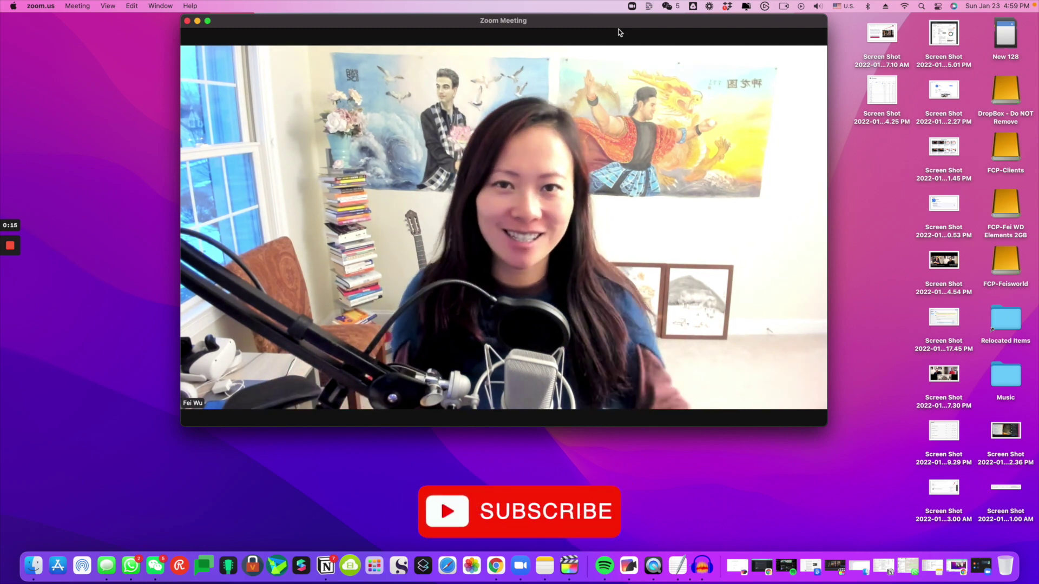
Step: Open the video settings from the running meeting and shift the Settings window off the centre of the meeting video
mouse_move(616, 35)
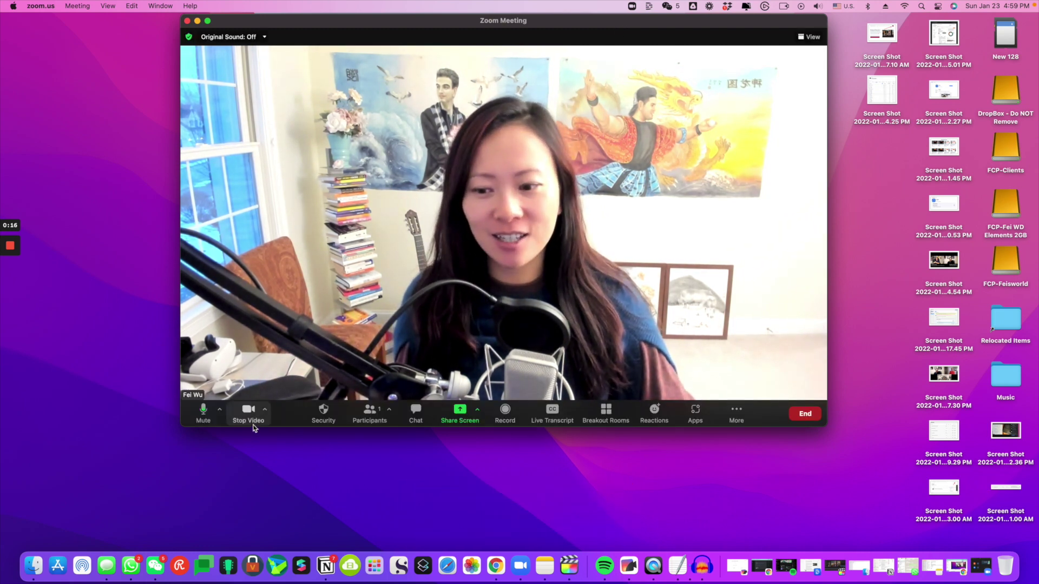
click(264, 411)
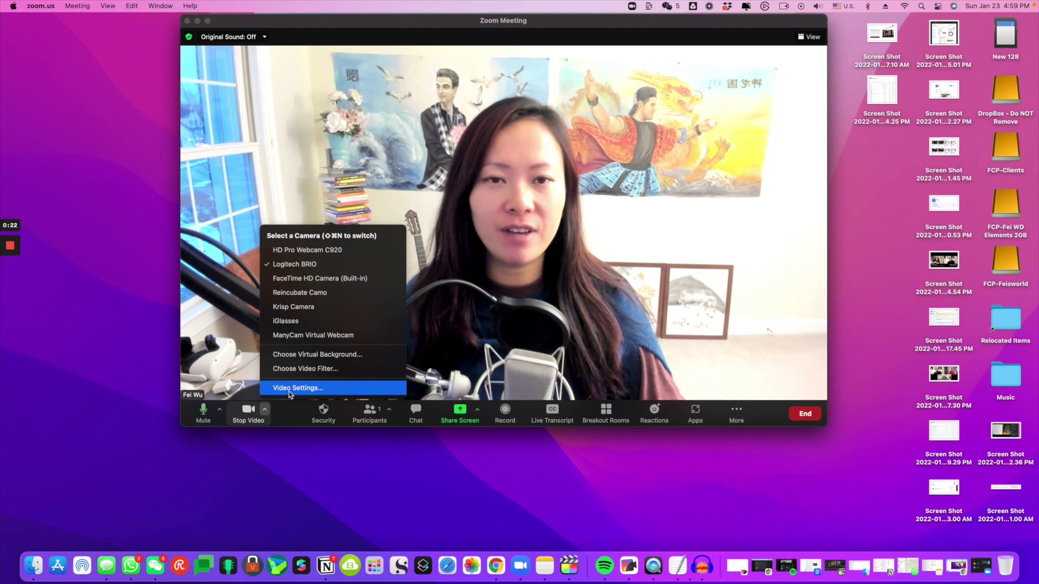
click(290, 388)
drag(414, 123, 453, 61)
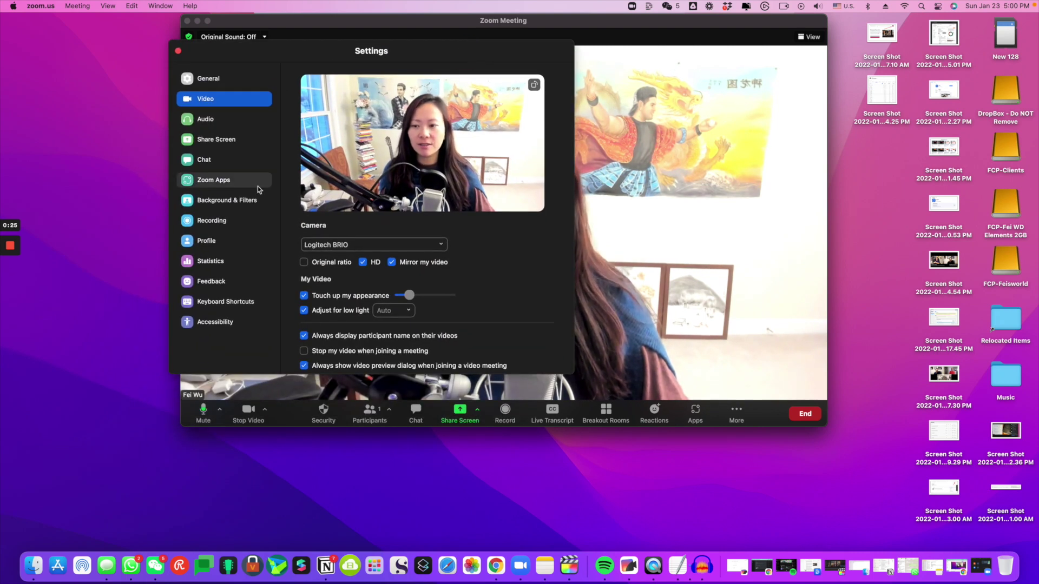
Step: Look at the virtual backgrounds in the Background & Filters settings and return to the video filters
click(234, 203)
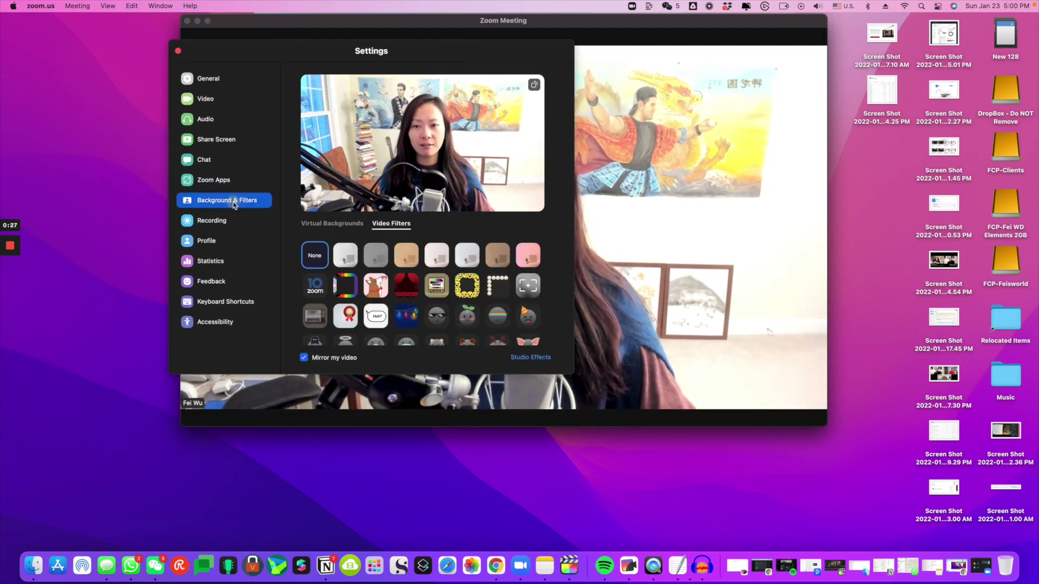
click(358, 225)
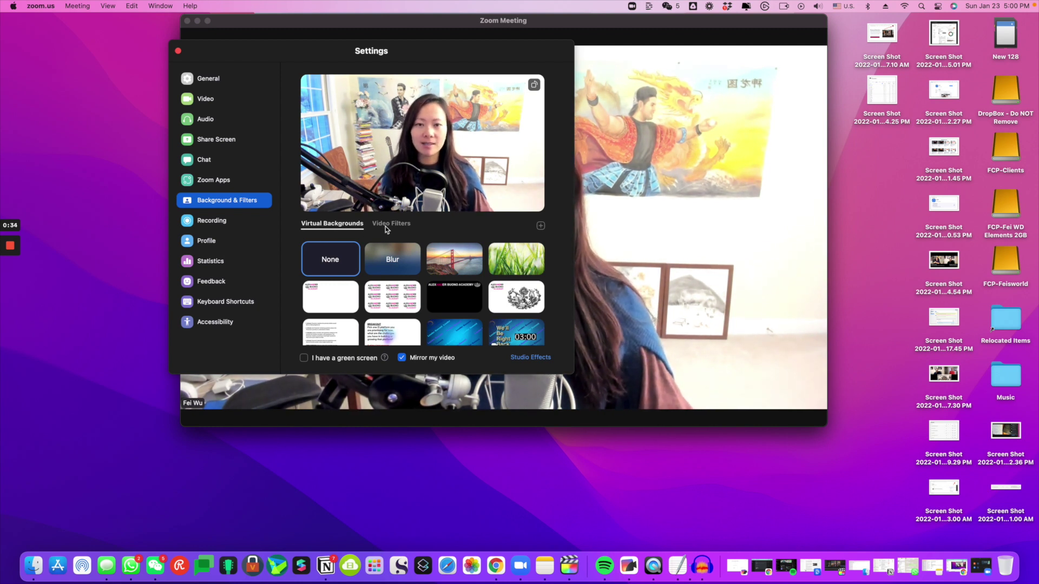
click(385, 227)
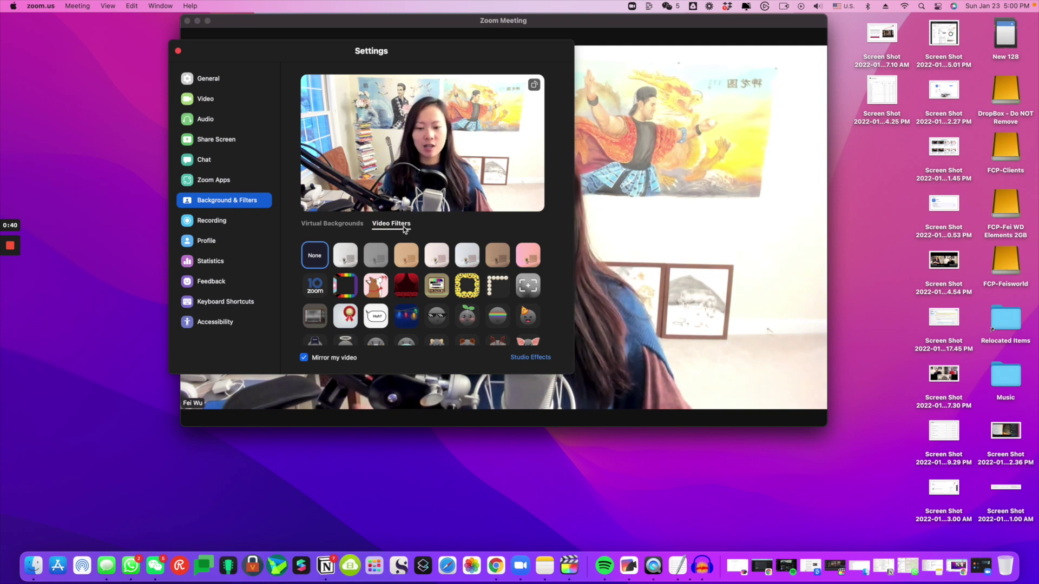
Step: Show the Studio Effects options and arrange the meeting and Settings windows side by side
click(532, 358)
drag(637, 26, 869, 26)
drag(531, 48, 406, 29)
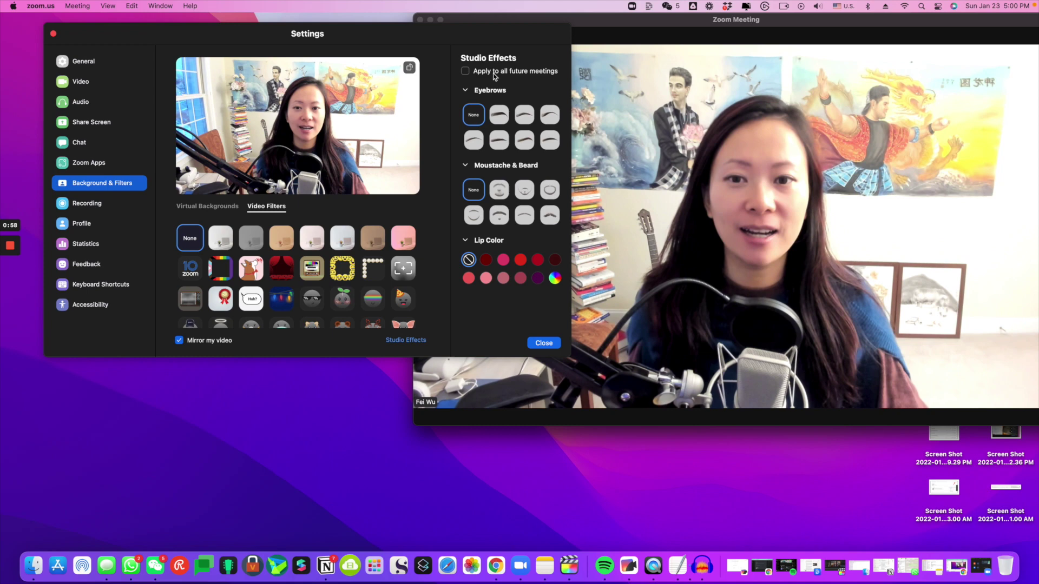
Step: Try applying the studio effects to all future meetings and switch the option off again
click(465, 70)
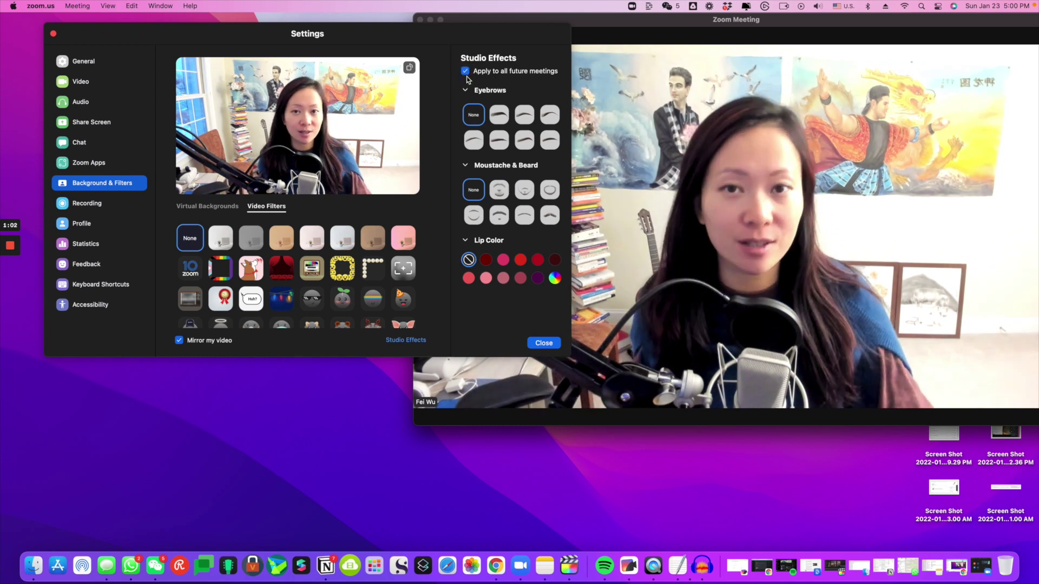
click(466, 73)
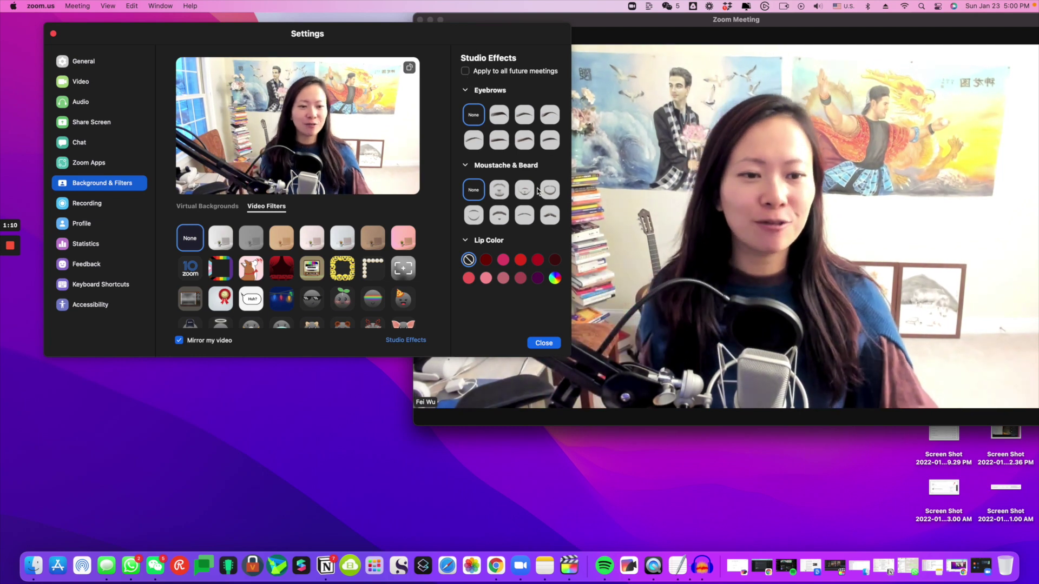
Step: Switch on the Elgato lights in Control Center and move the Settings window clear of the light controls
mouse_move(755, 41)
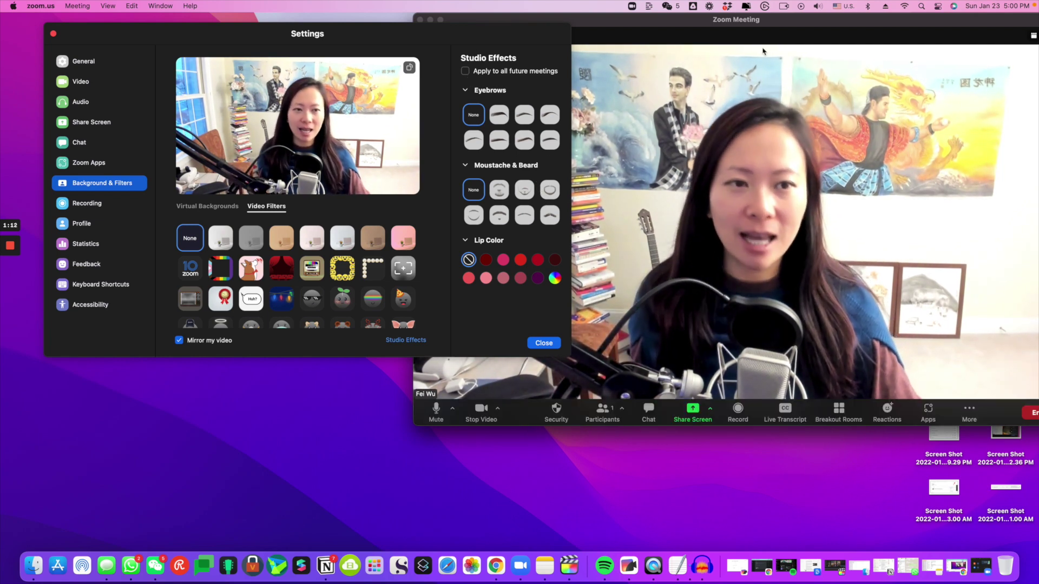
click(764, 6)
click(681, 28)
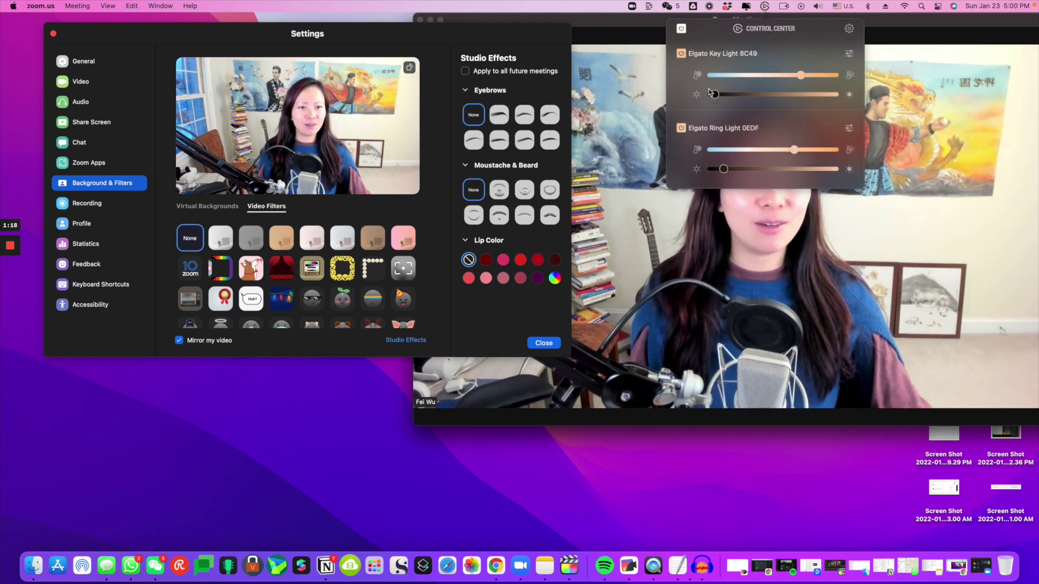
click(512, 31)
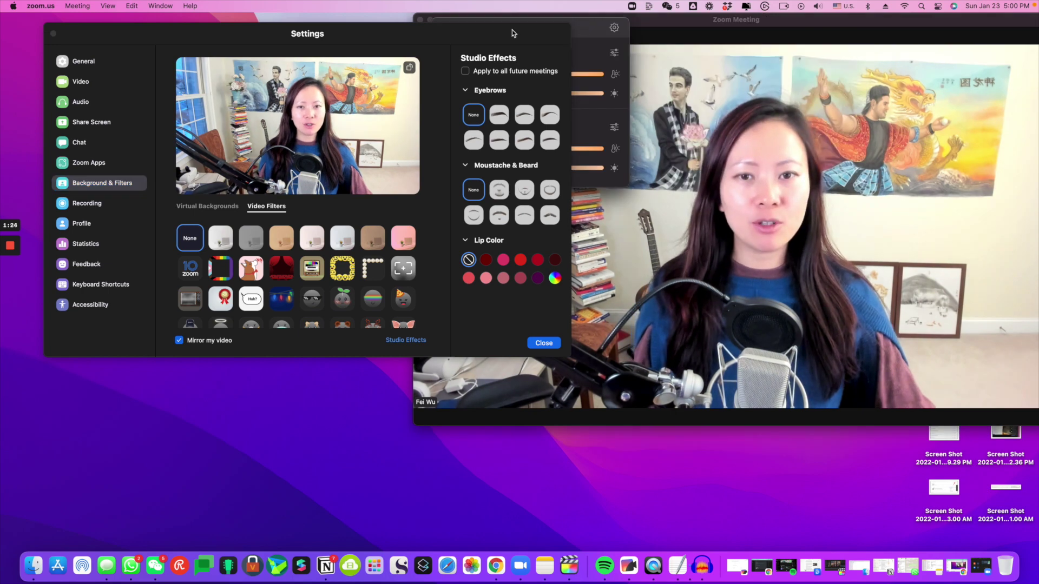
drag(512, 30, 321, 247)
Step: Lower the Elgato Key Light's brightness and set the Ring Light's brightness to 7%
click(479, 93)
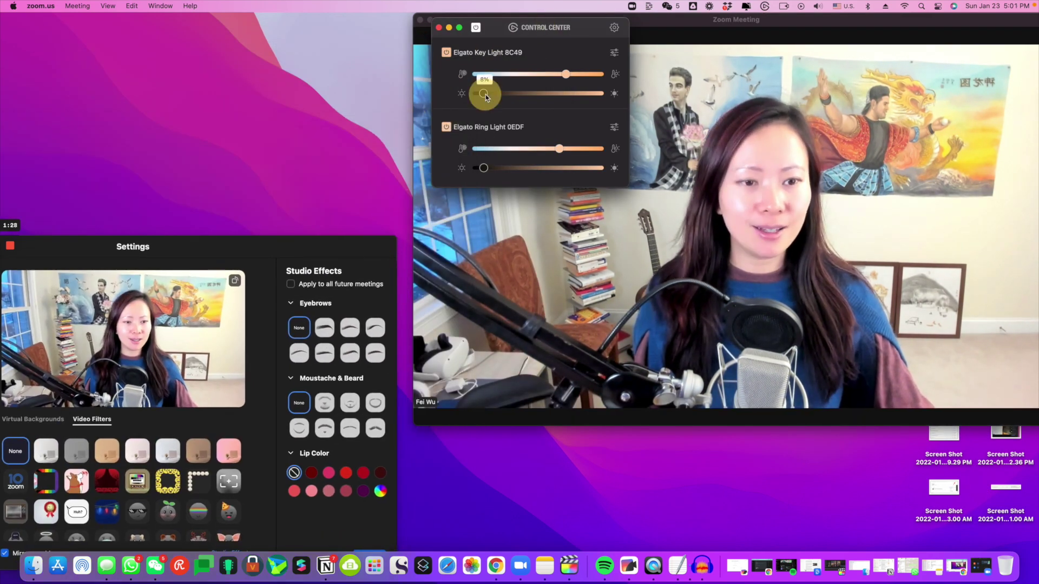
drag(483, 168, 476, 168)
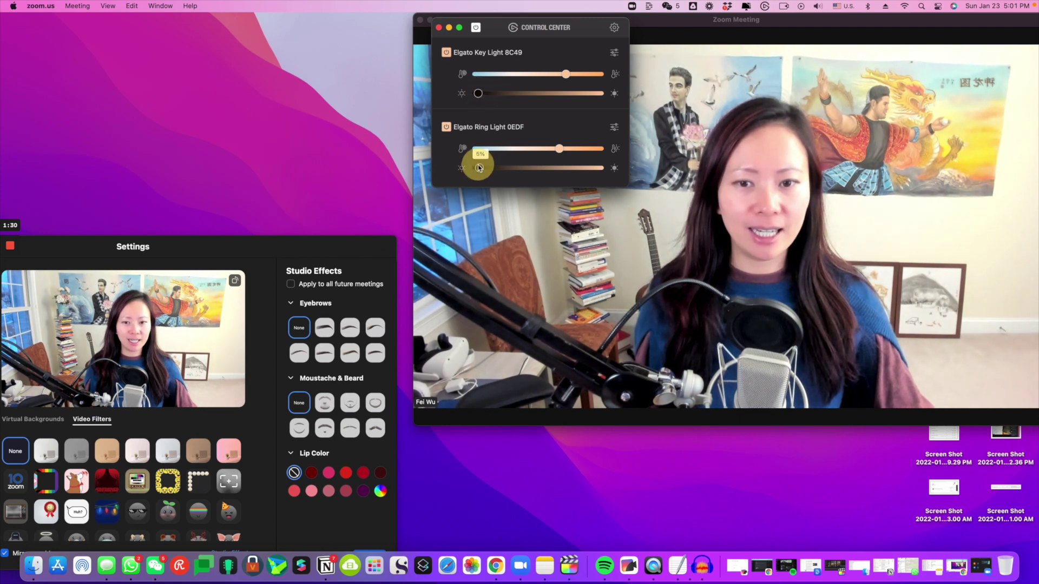
click(478, 168)
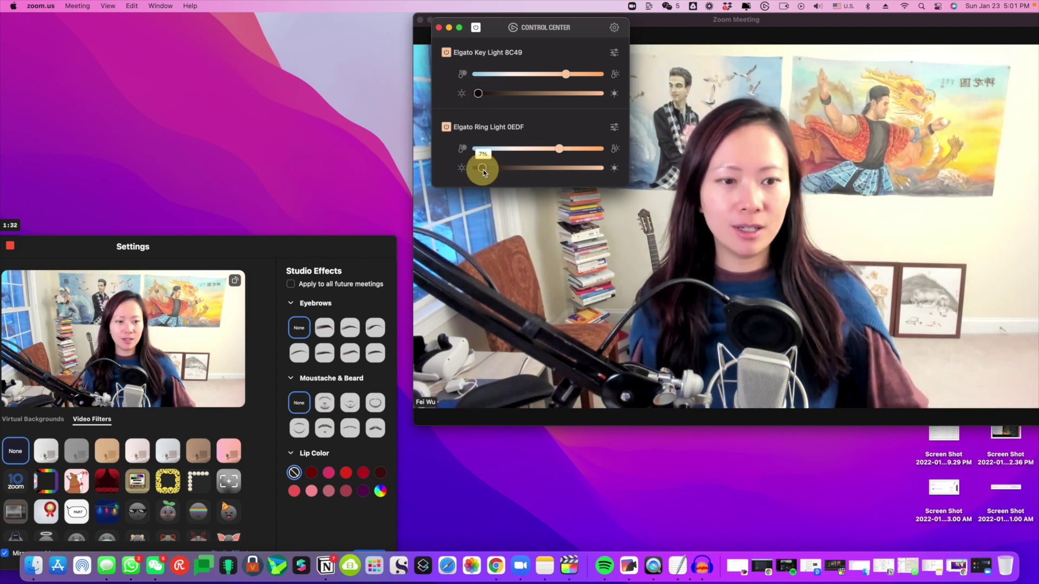
click(476, 94)
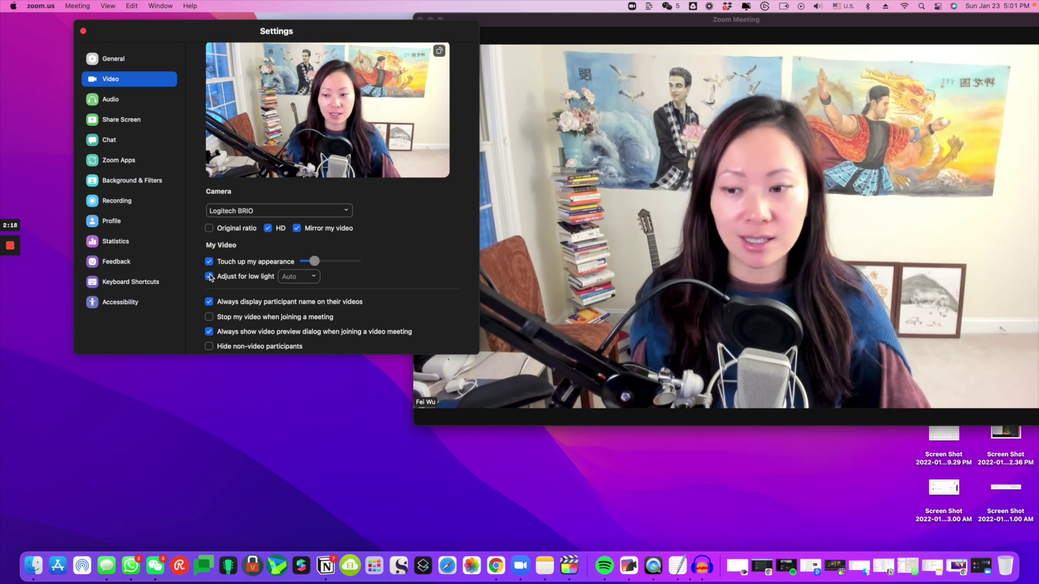
Step: Try stronger and weaker levels of Touch up my appearance, finishing near the minimum
drag(316, 267, 311, 264)
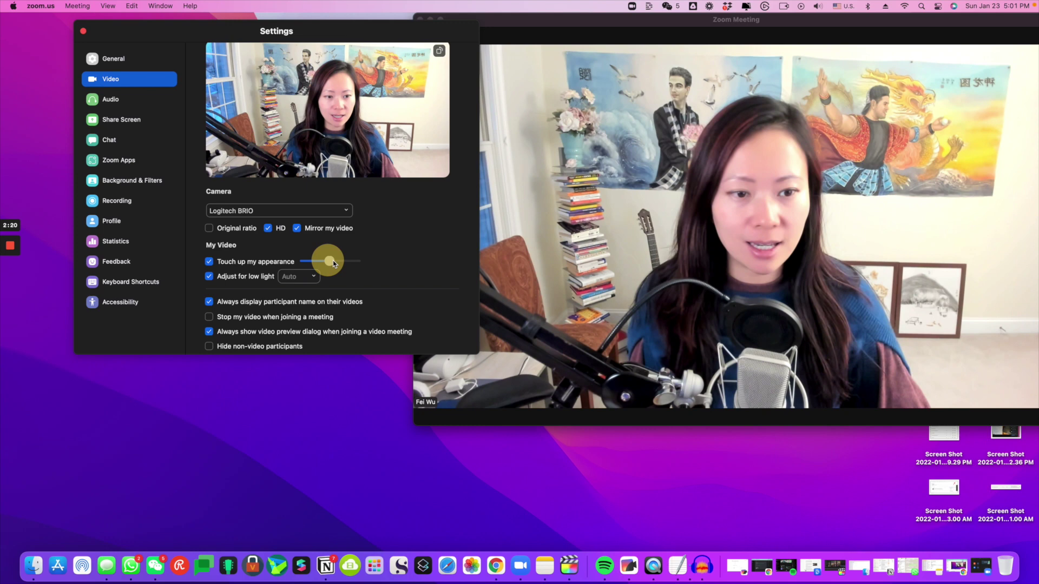
drag(406, 261, 256, 264)
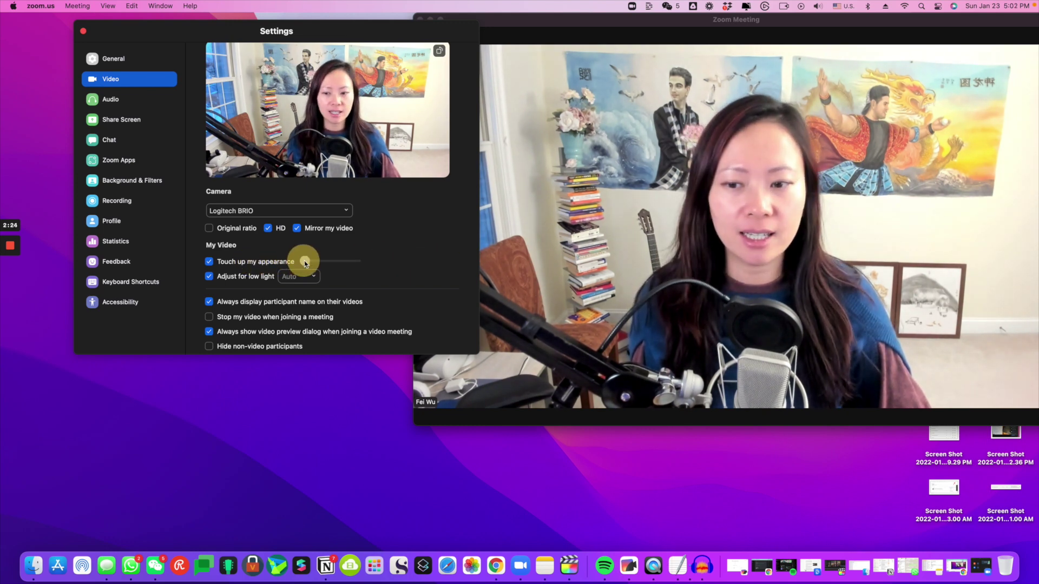
Step: Return to the Studio Effects options under Background & Filters and place the Settings window beside the meeting video
click(143, 184)
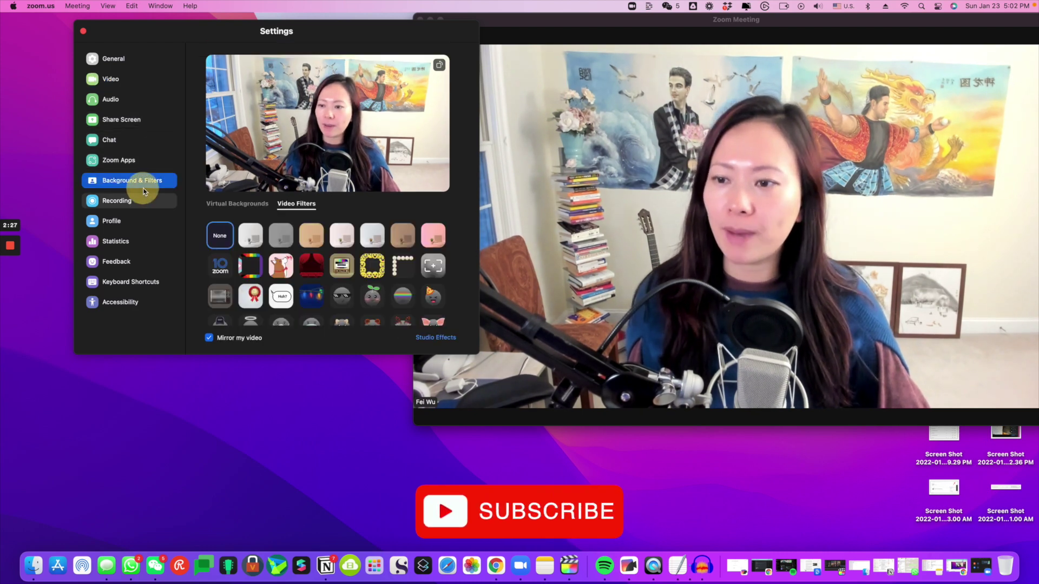
click(432, 337)
drag(568, 34, 385, 28)
mouse_move(426, 43)
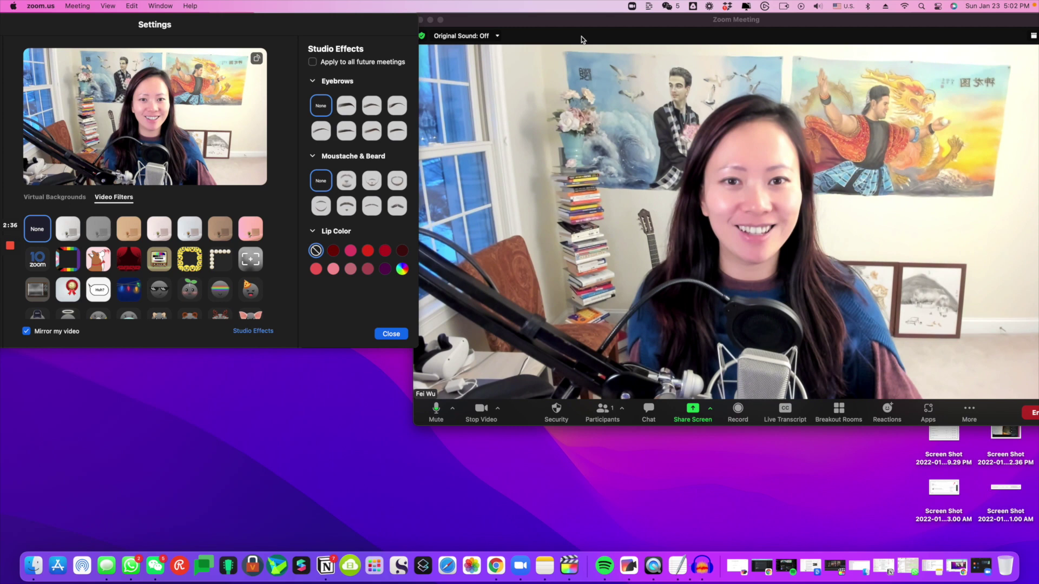
Step: Try out eyebrow styles and raise the eyebrow opacity to roughly a quarter
click(349, 105)
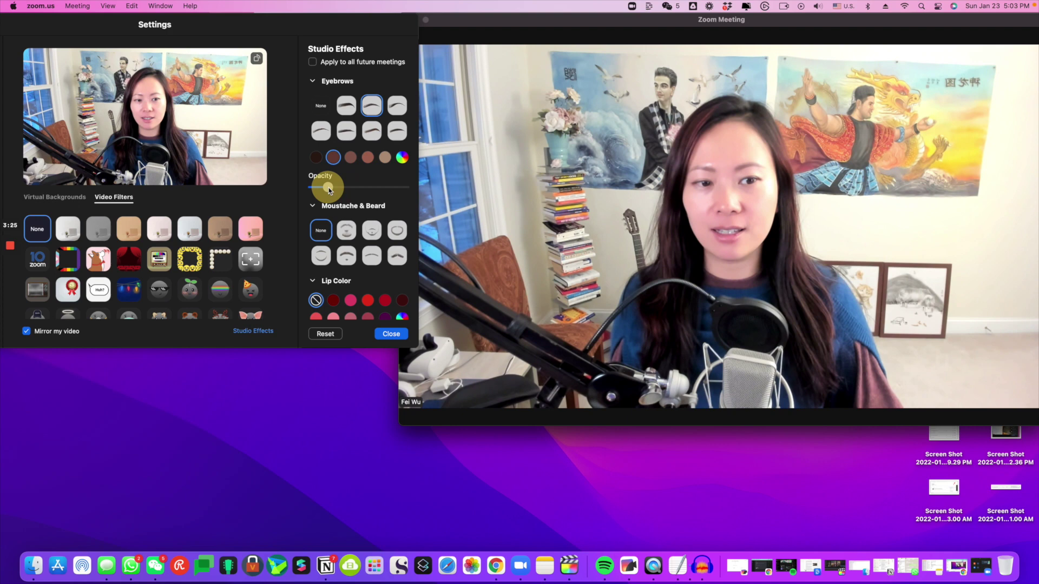
drag(329, 189, 334, 191)
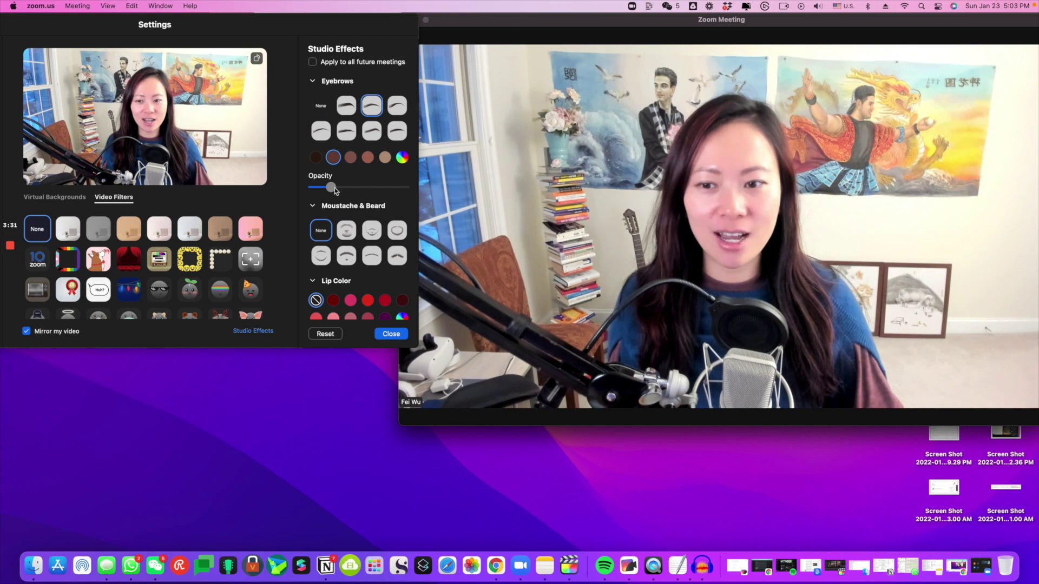
drag(334, 187, 355, 189)
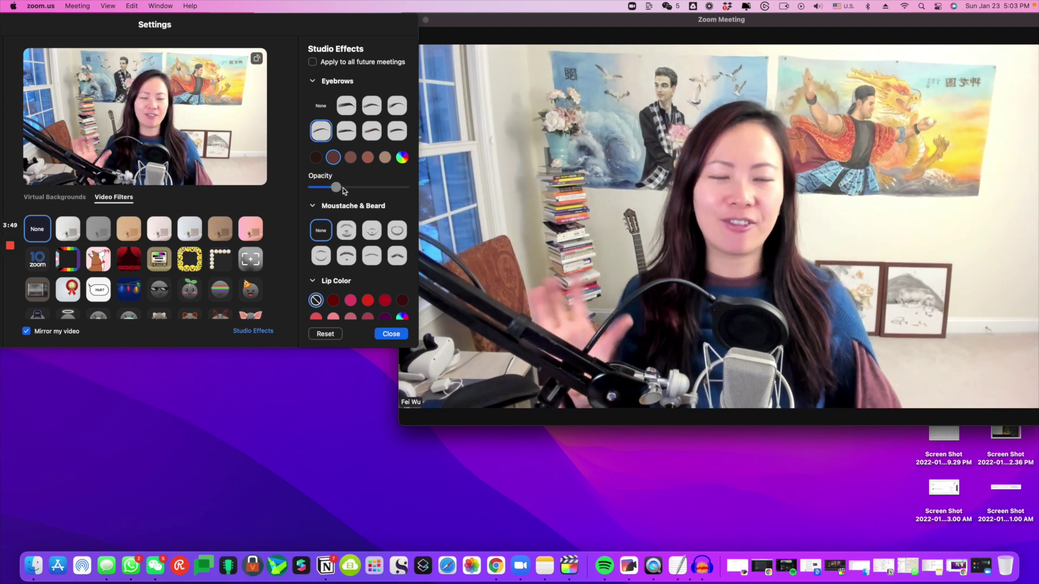
Step: Compare further eyebrow styles including Sharp, choose Fit Straight and reduce its opacity to slightly over 20%
click(347, 137)
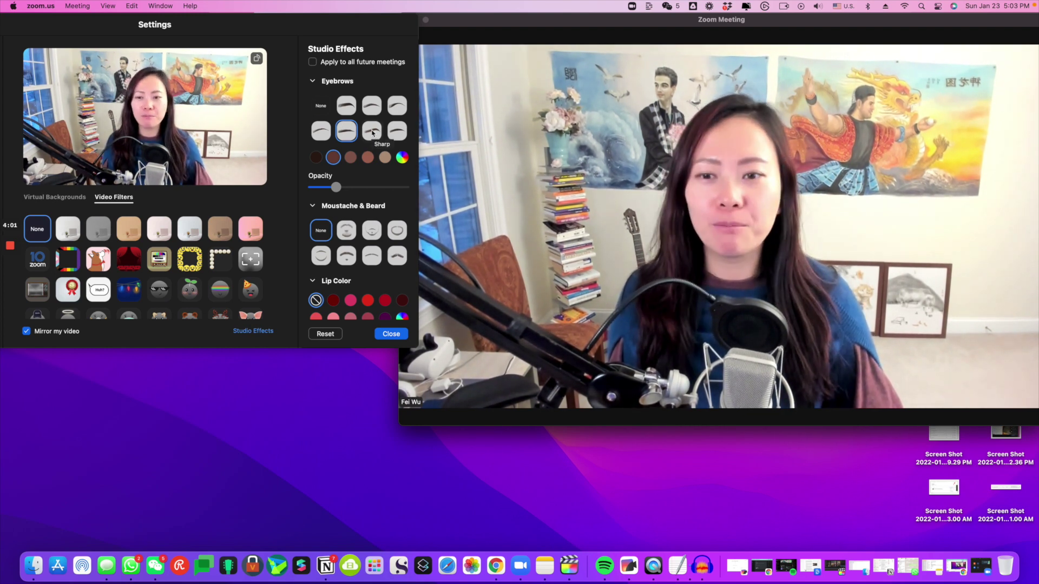
click(371, 132)
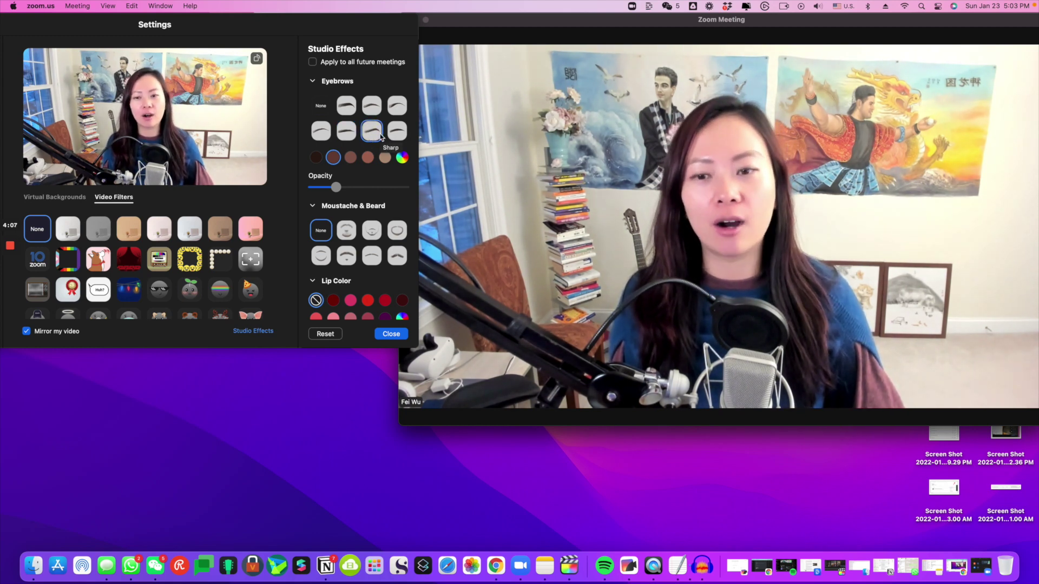
click(400, 133)
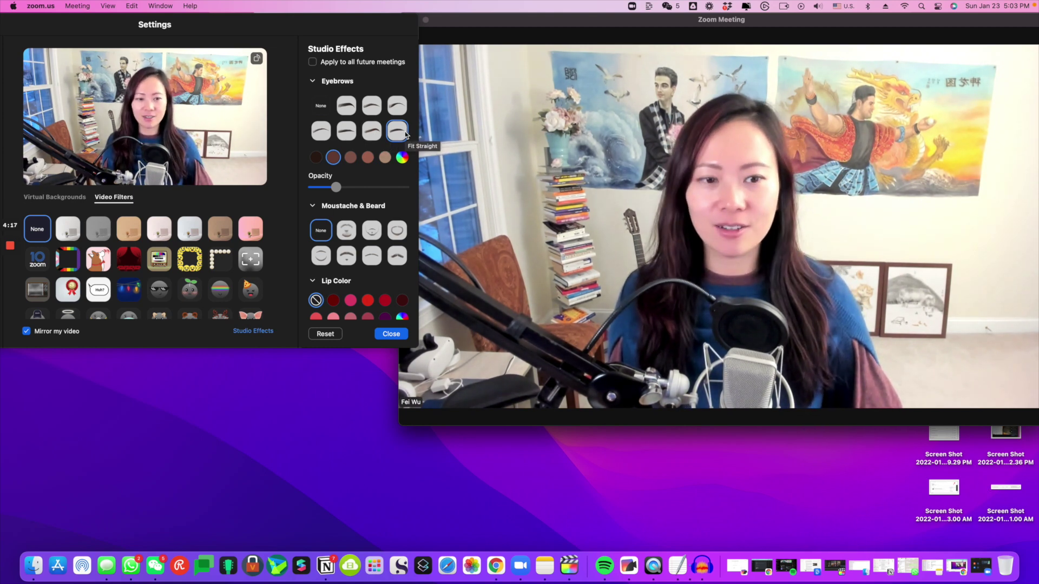
mouse_move(336, 187)
mouse_down()
mouse_move(351, 190)
mouse_move(328, 189)
mouse_up()
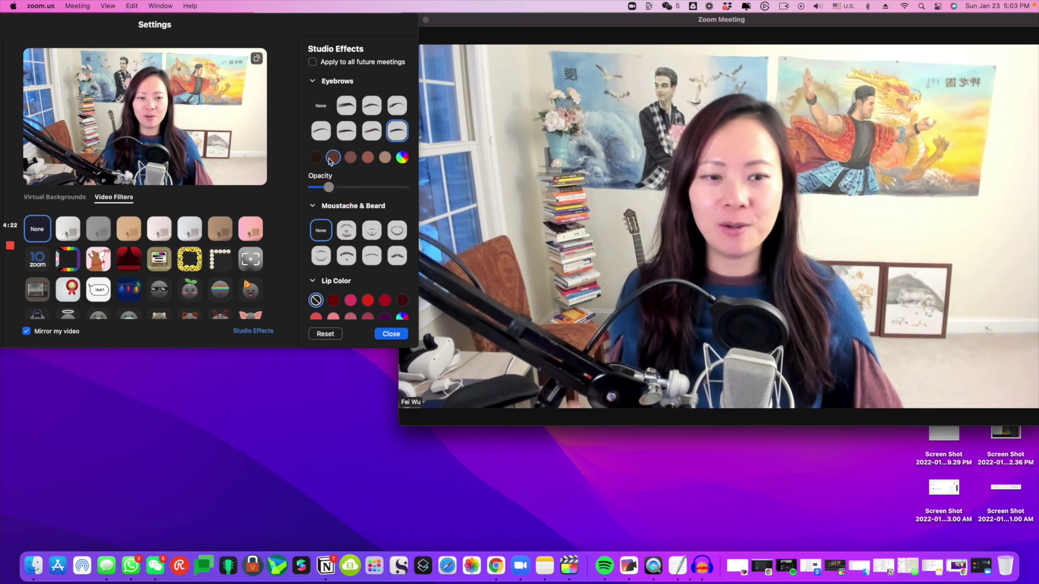
click(331, 189)
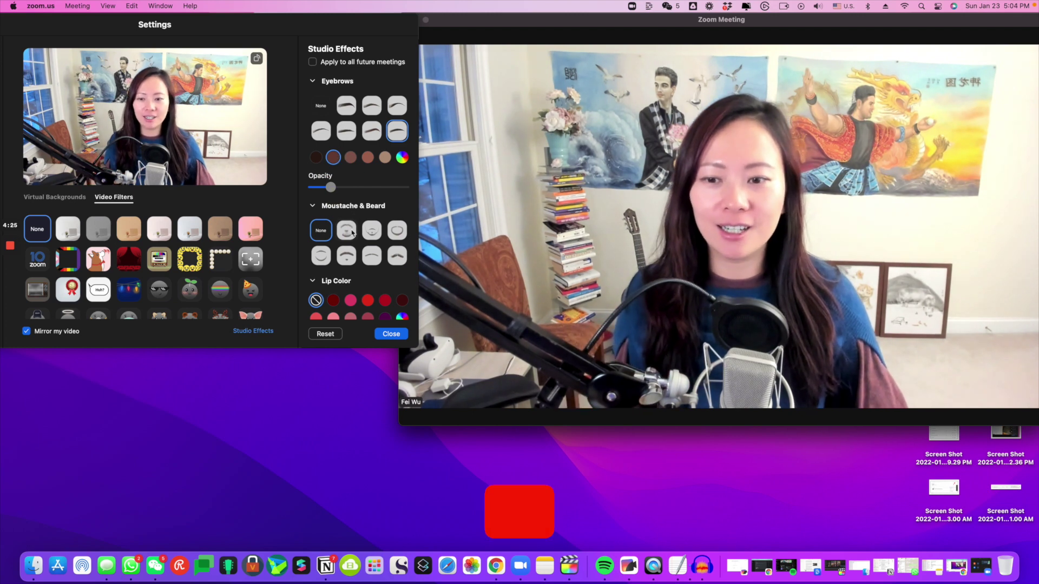
Step: Try a small moustache-and-beard style and a full moustache, and set Moustache & Beard back to None
click(371, 231)
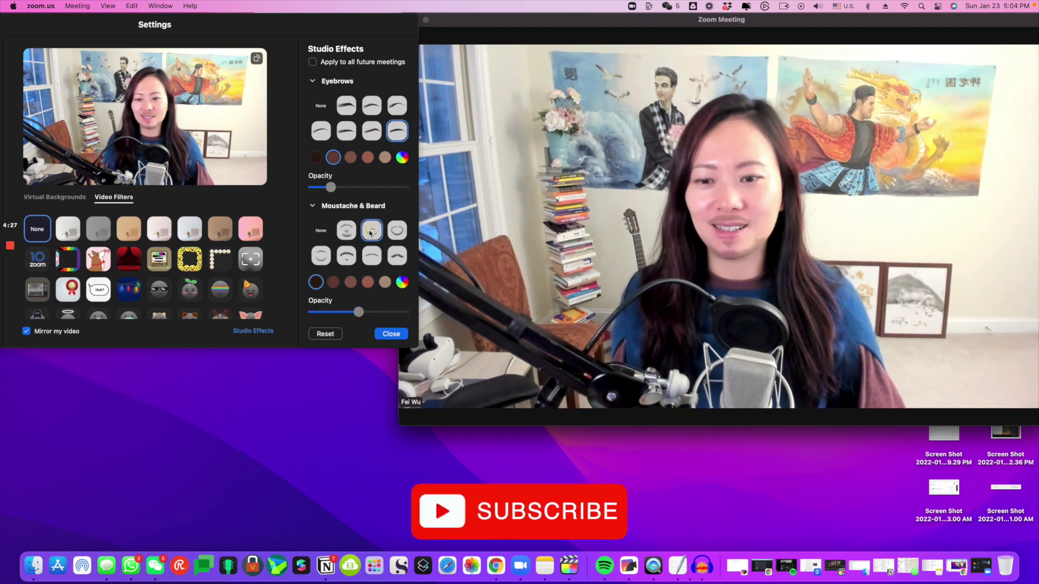
click(395, 257)
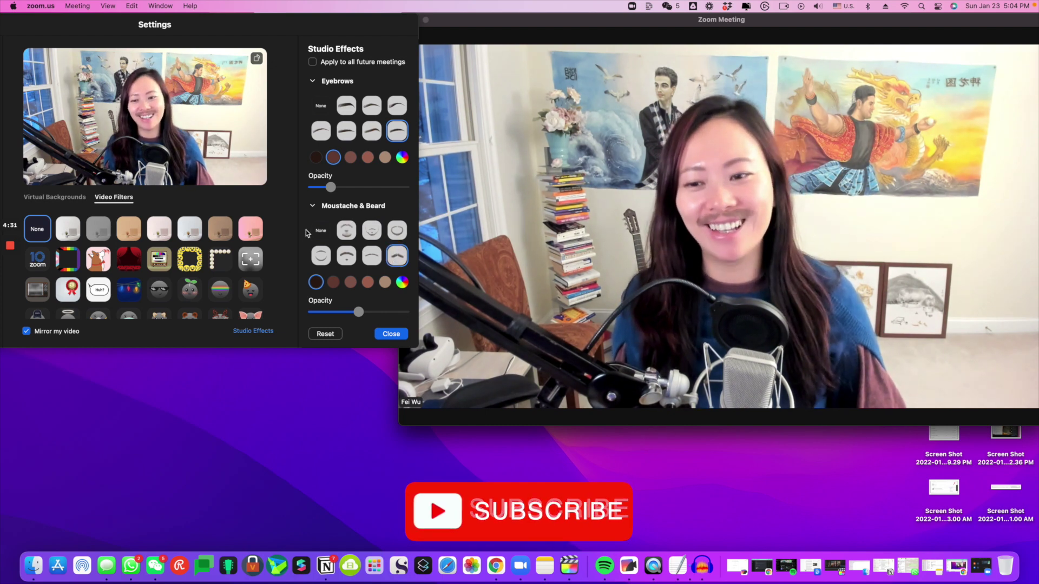
click(319, 231)
Step: Try the dark red and Cotton Candy lip colors and settle on the bright red one
scroll(346, 254, down, 1)
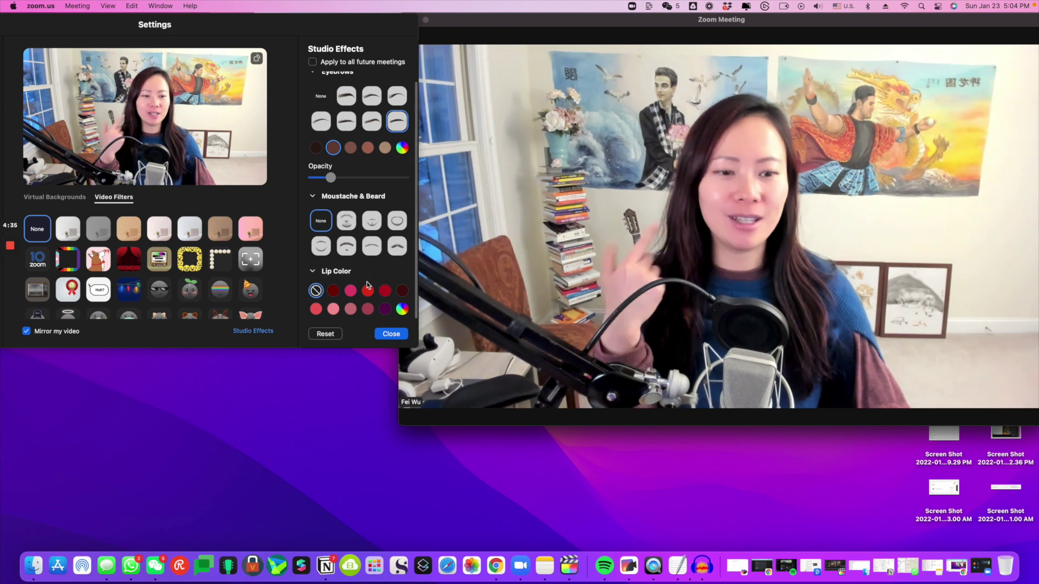
click(333, 291)
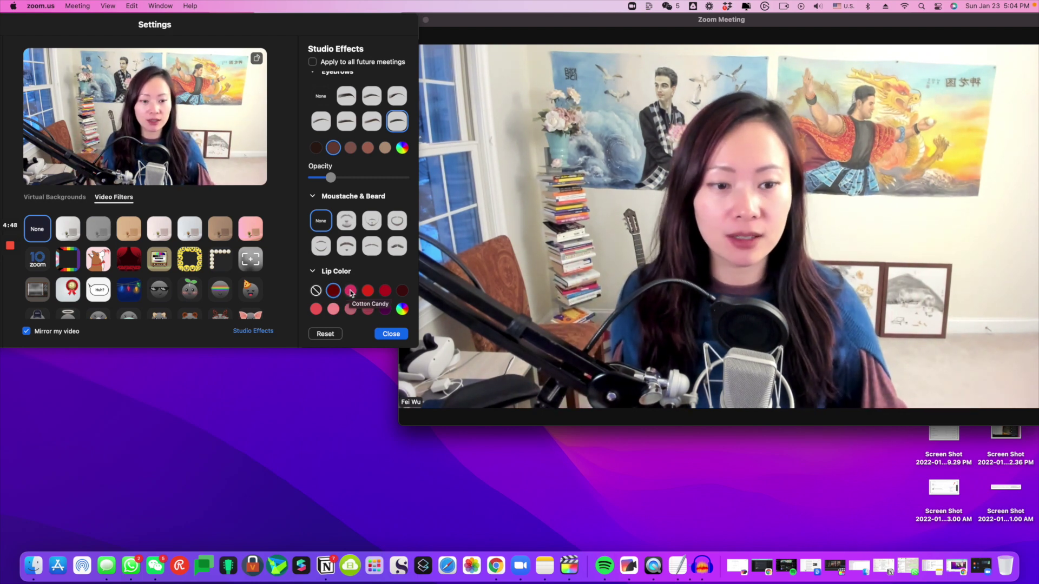
click(351, 293)
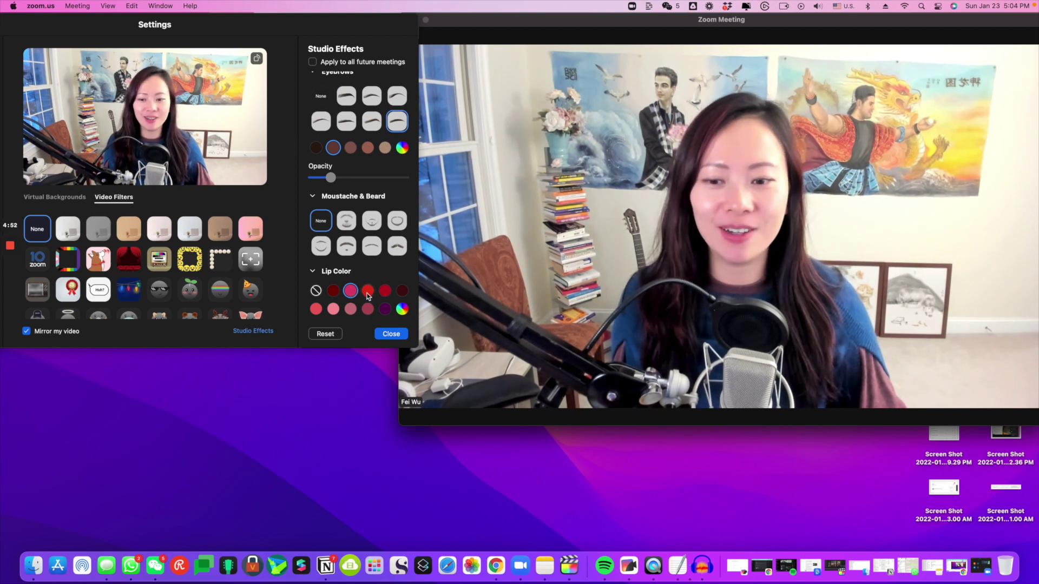
click(367, 294)
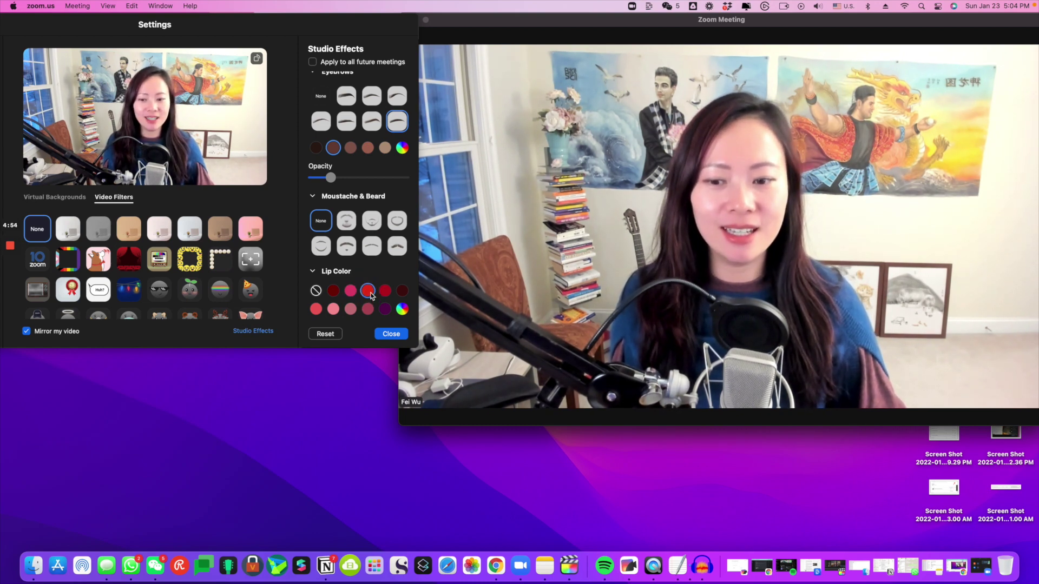
Step: Compare the remaining preset lip colors, from deep red and dark maroon through coral, Ivory Pink and the muted rose shades to dark purple
click(385, 291)
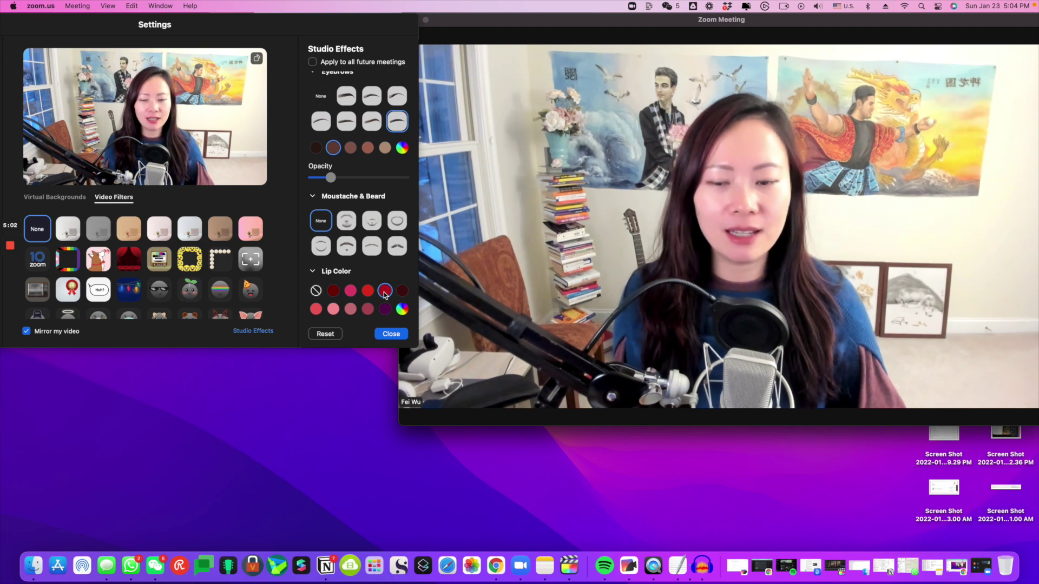
click(402, 292)
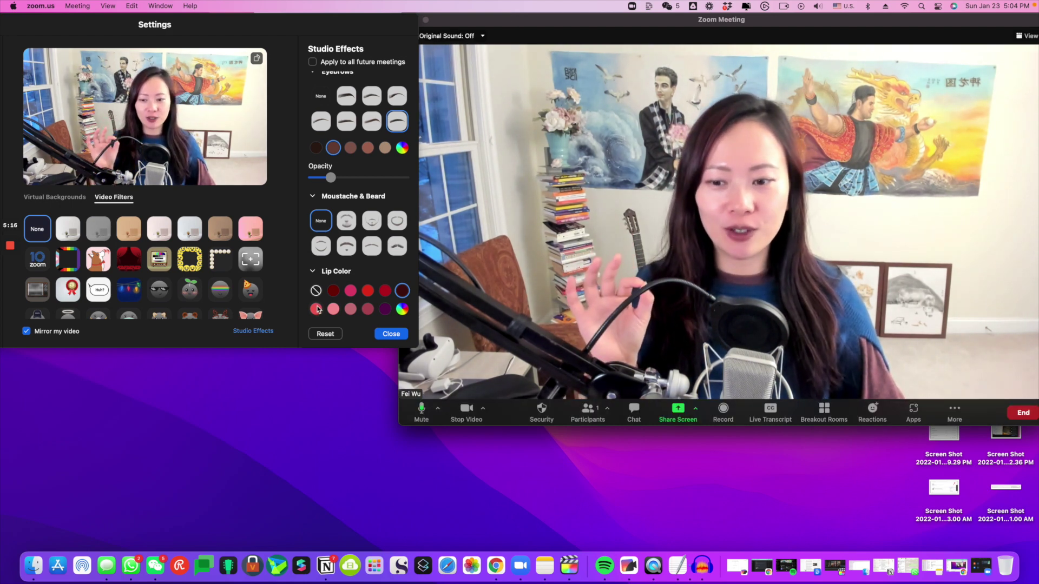
click(317, 309)
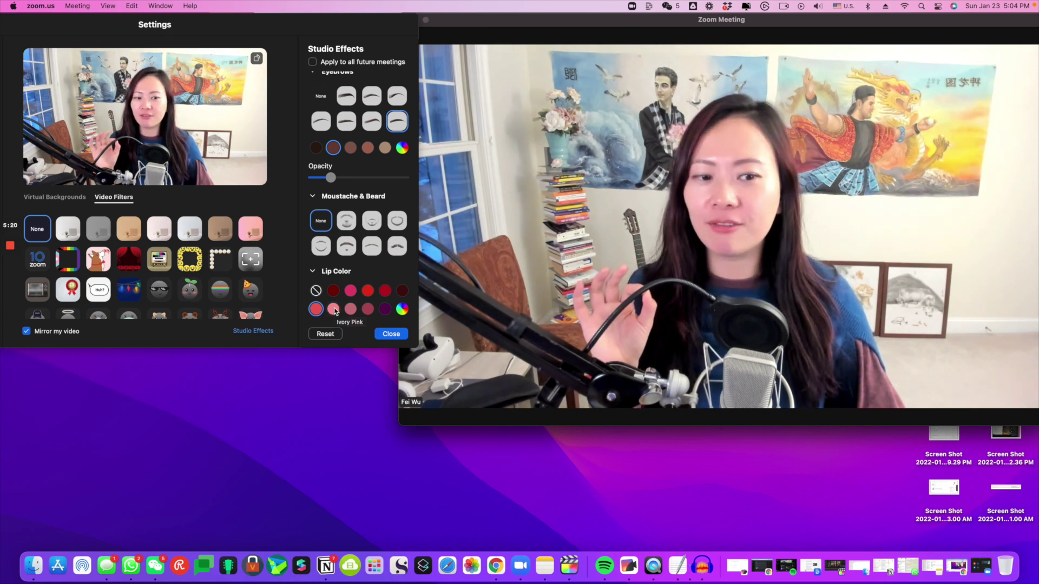
click(333, 309)
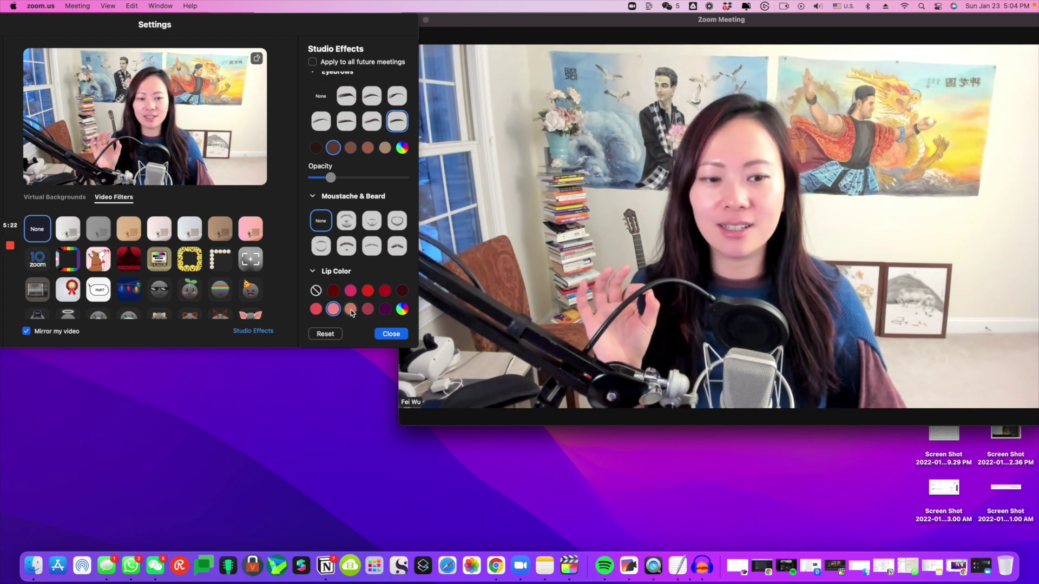
click(351, 310)
click(369, 311)
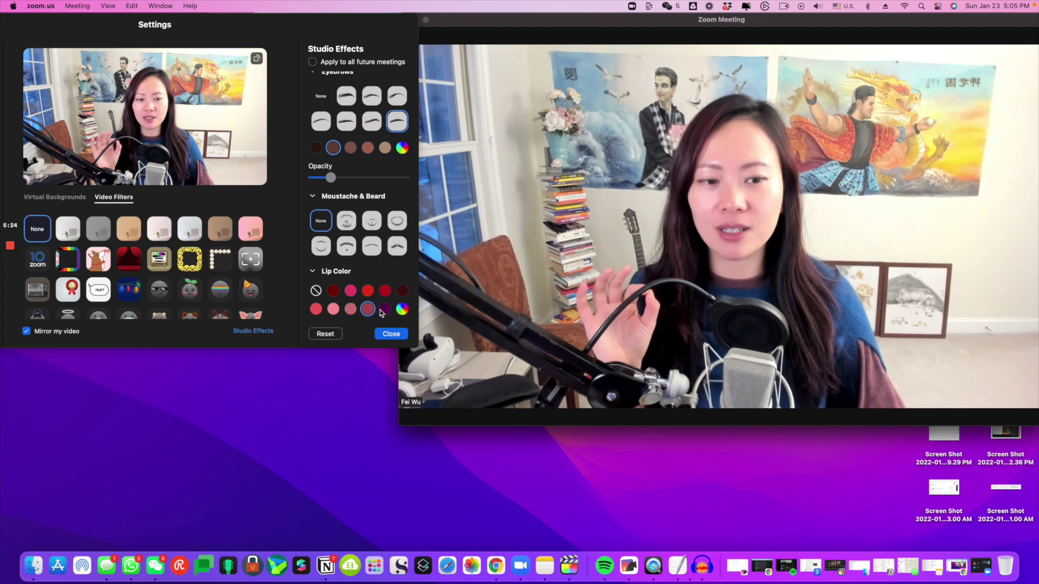
click(385, 310)
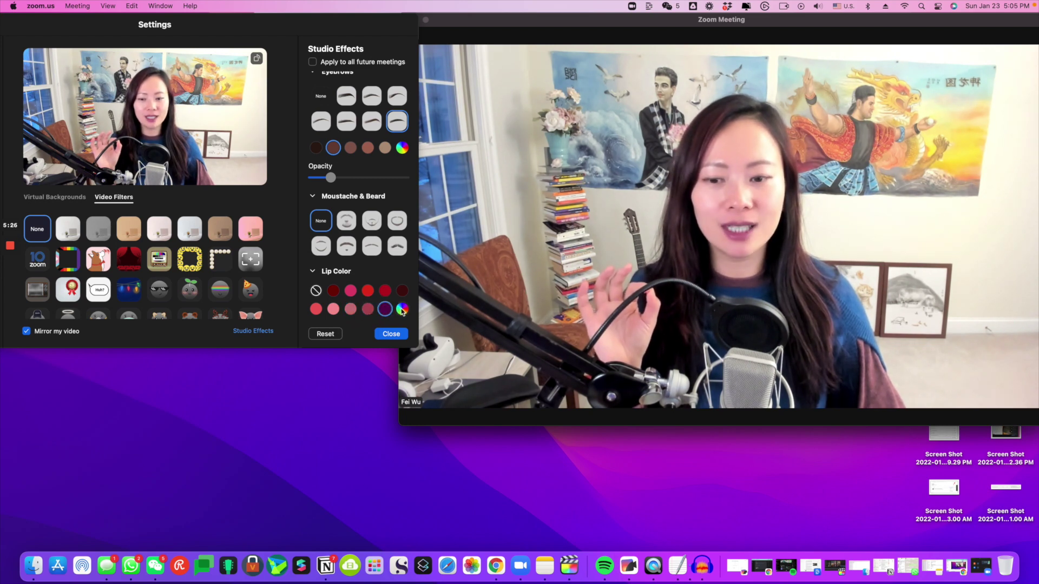
Step: Try custom green, red and magenta lip colors on the color wheel, and settle on the preset hot pink lip color
click(403, 310)
click(436, 362)
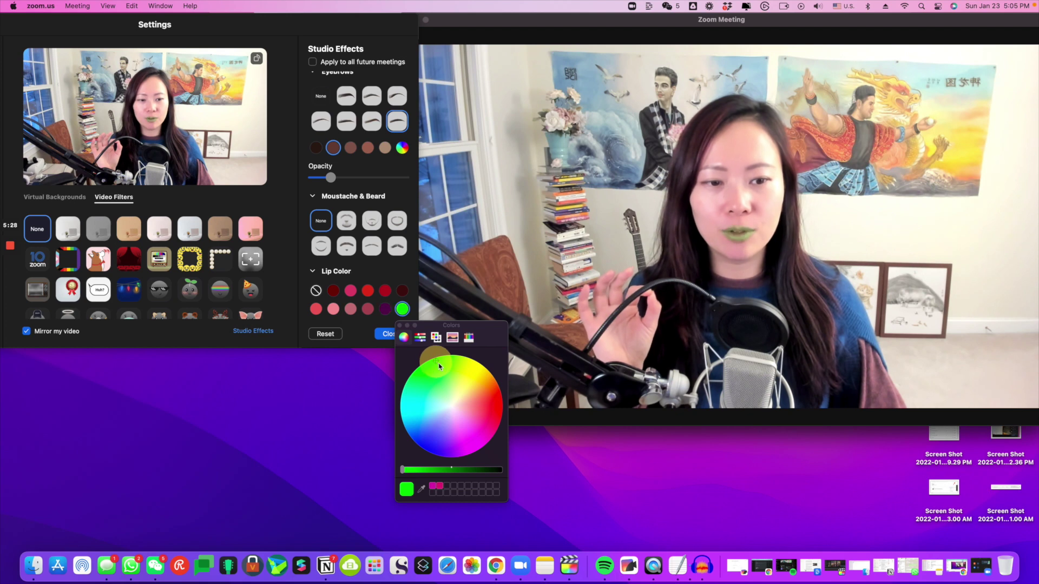
click(492, 411)
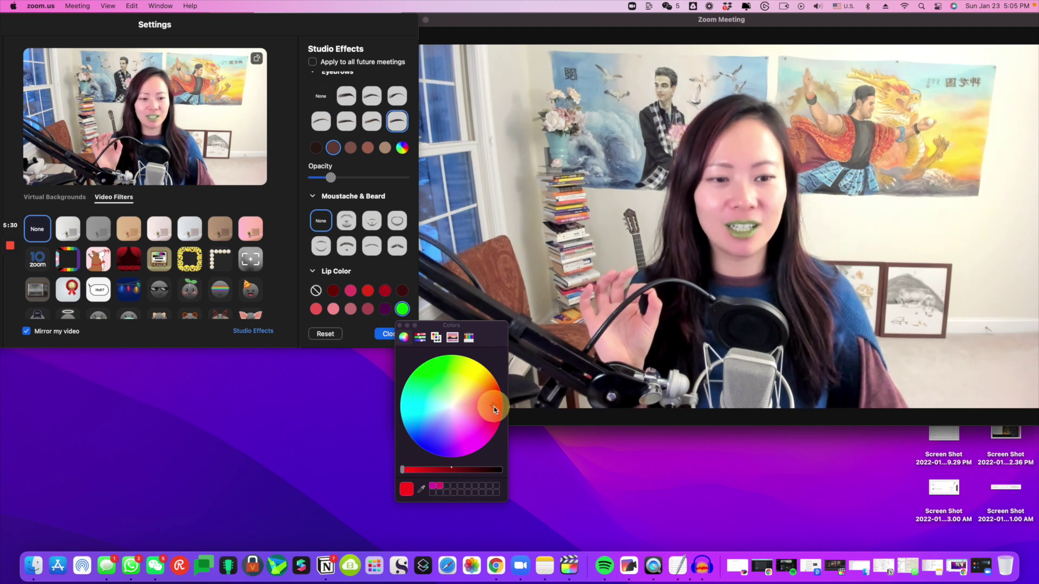
click(469, 430)
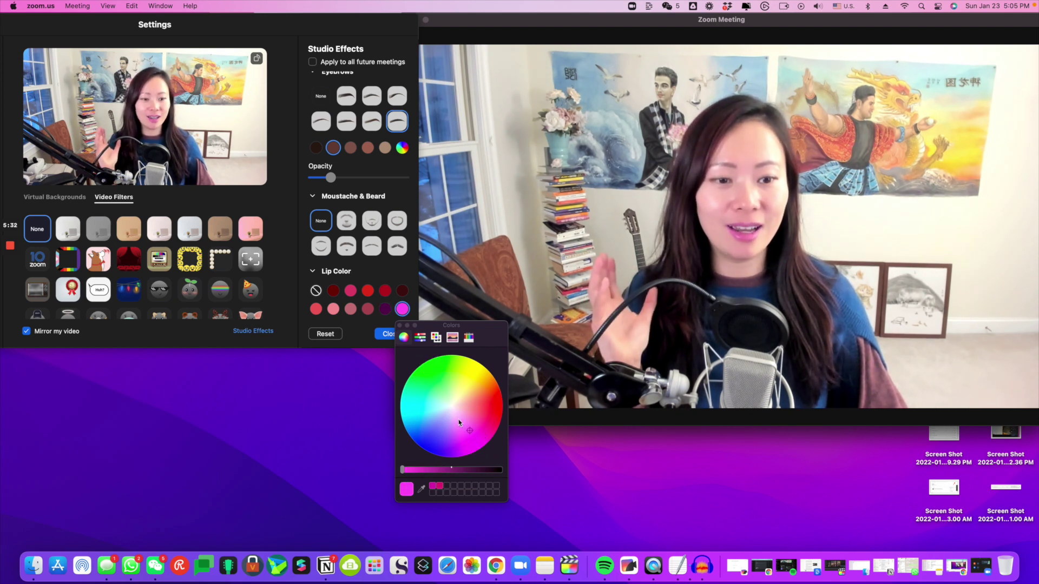
click(351, 292)
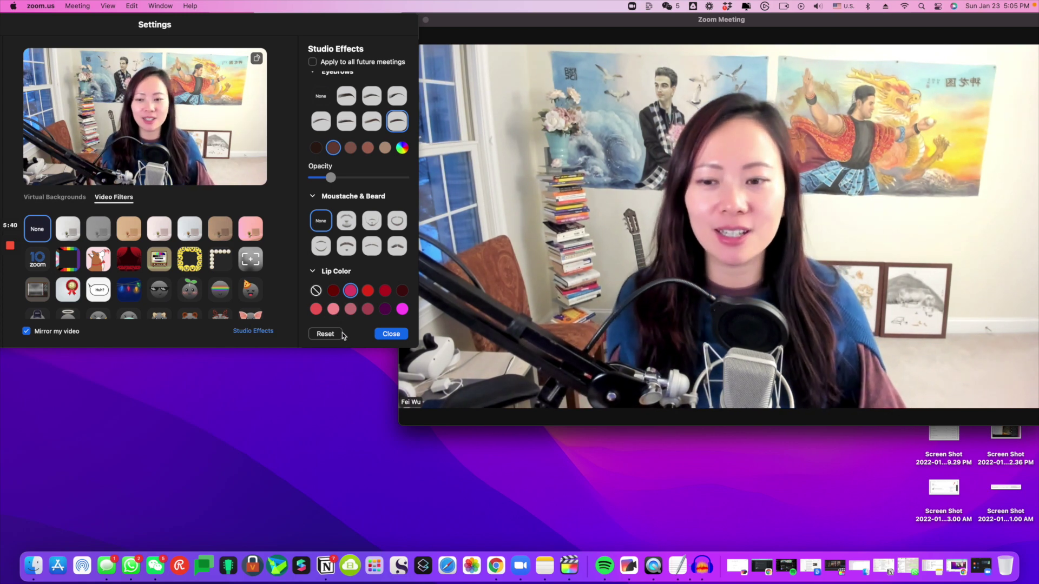
scroll(335, 273, down, 2)
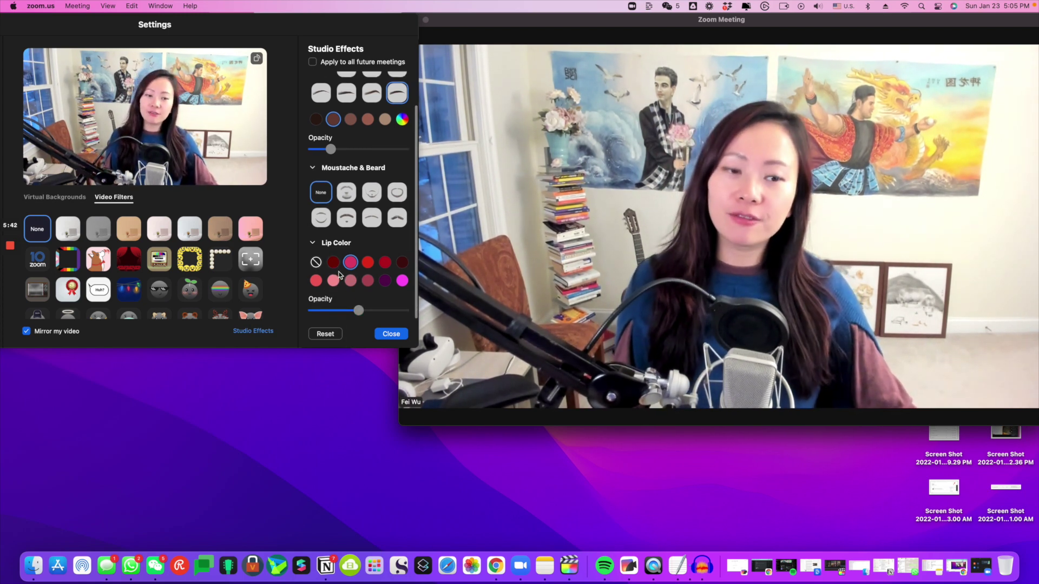